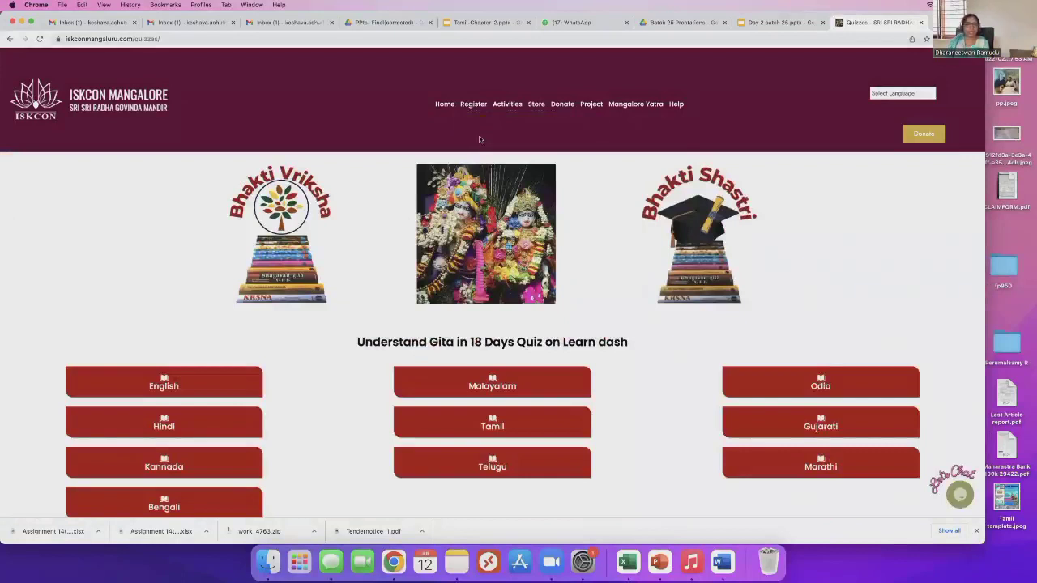
Scroll down to the Understand Gita in 18 Days quiz and open its Tamil course page.
{"action": "scroll", "coordinate": [400, 330], "scroll_direction": "down", "scroll_amount": 1}
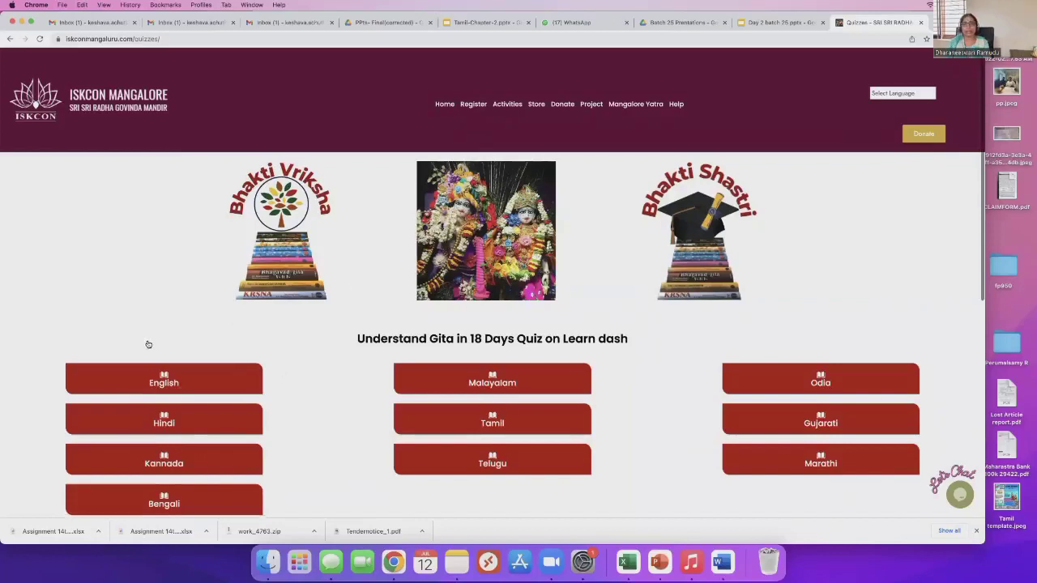
{"action": "scroll", "coordinate": [151, 361], "scroll_direction": "down", "scroll_amount": 1}
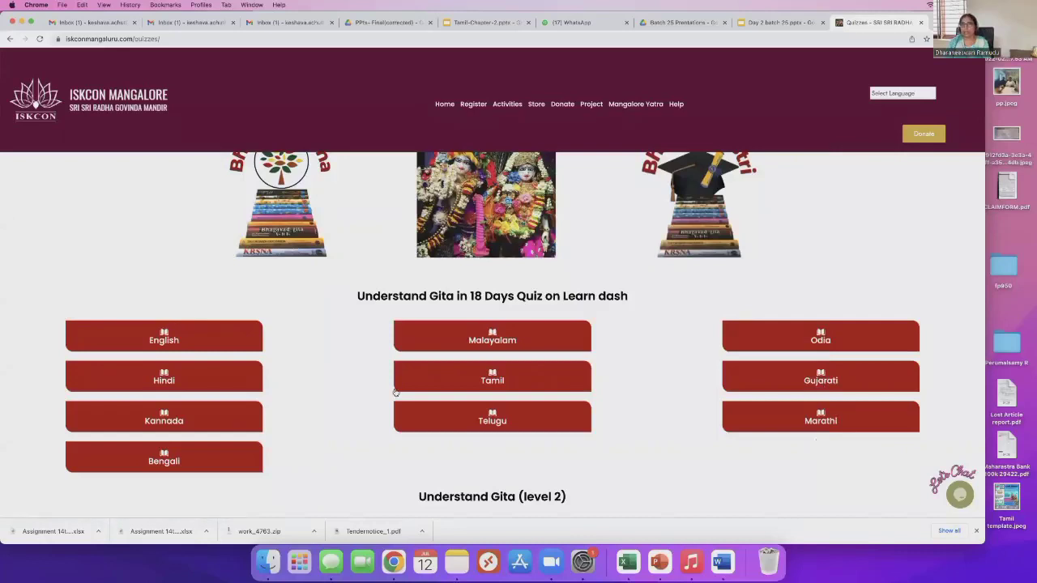
{"action": "left_click", "coordinate": [622, 403]}
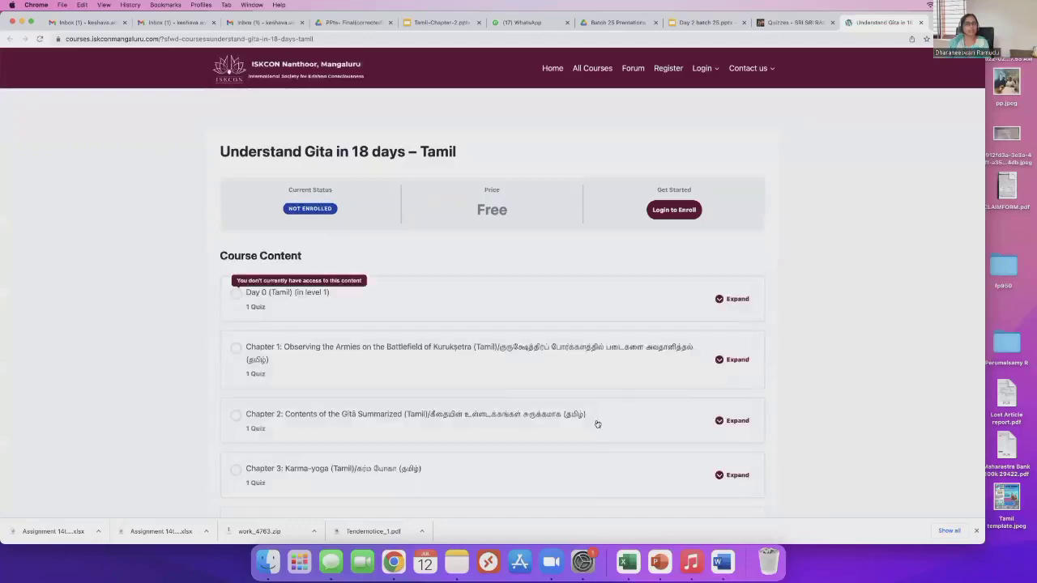
{"action": "scroll", "coordinate": [489, 379], "scroll_direction": "down", "scroll_amount": 10}
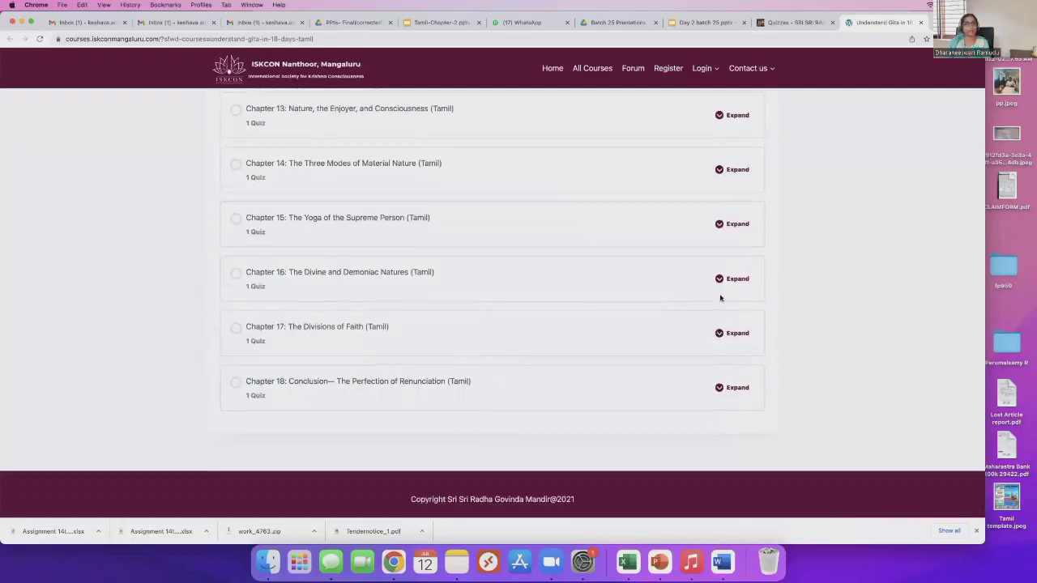
{"action": "scroll", "coordinate": [761, 278], "scroll_direction": "up", "scroll_amount": 7}
{"action": "scroll", "coordinate": [762, 279], "scroll_direction": "up", "scroll_amount": 4}
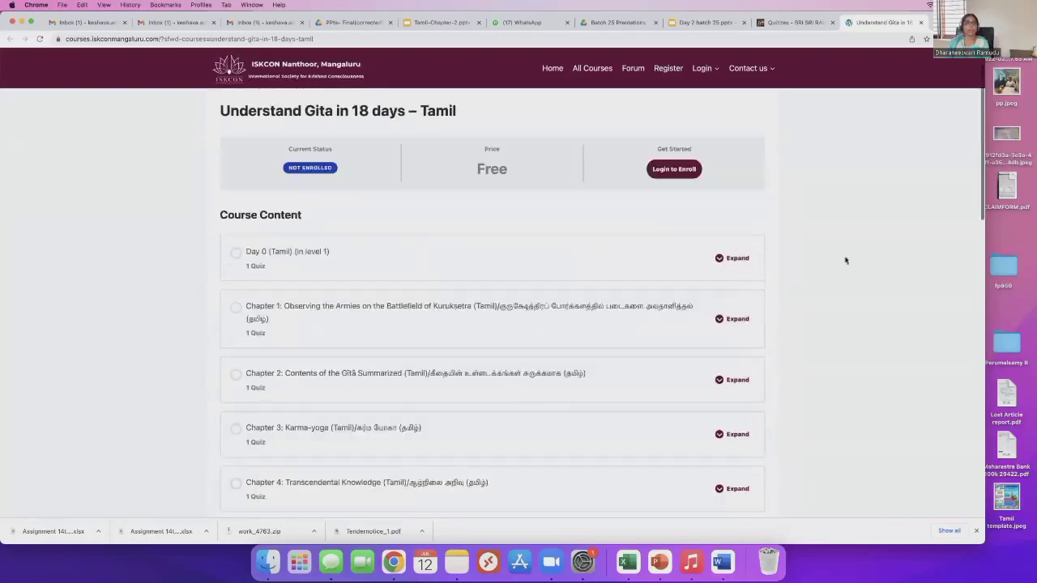
{"action": "scroll", "coordinate": [753, 300], "scroll_direction": "up", "scroll_amount": 1}
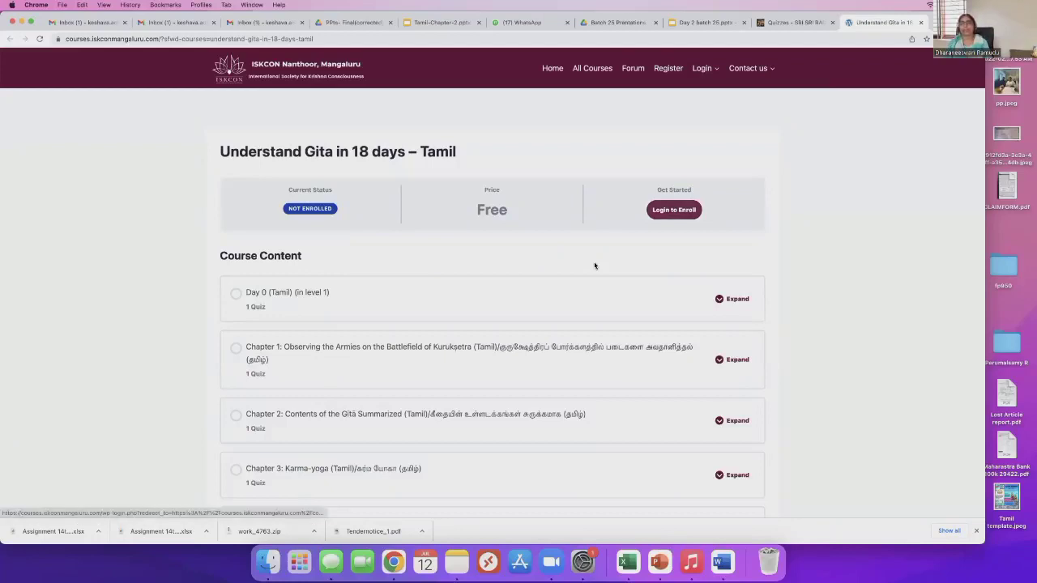
Go to Login to Enroll and fill in the account e-mail as username and the account password.
{"action": "left_click", "coordinate": [674, 210]}
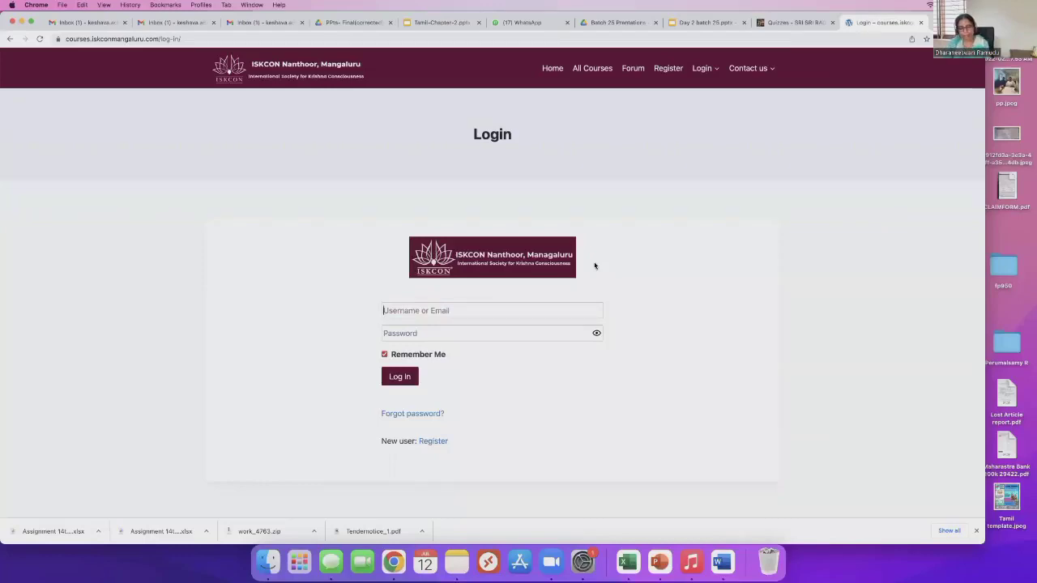
{"action": "key", "text": "super+v"}
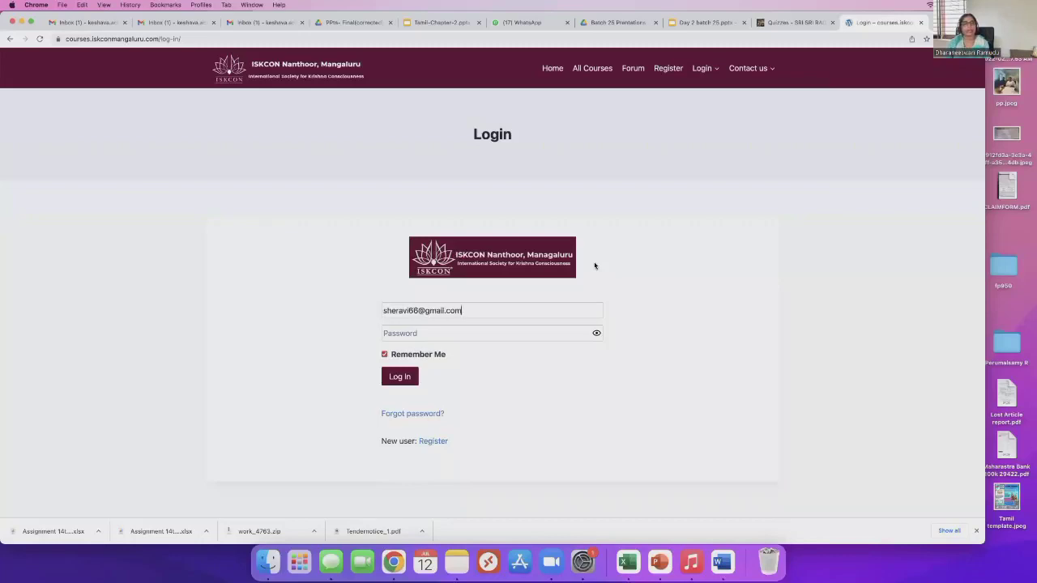
{"action": "key", "text": "Tab"}
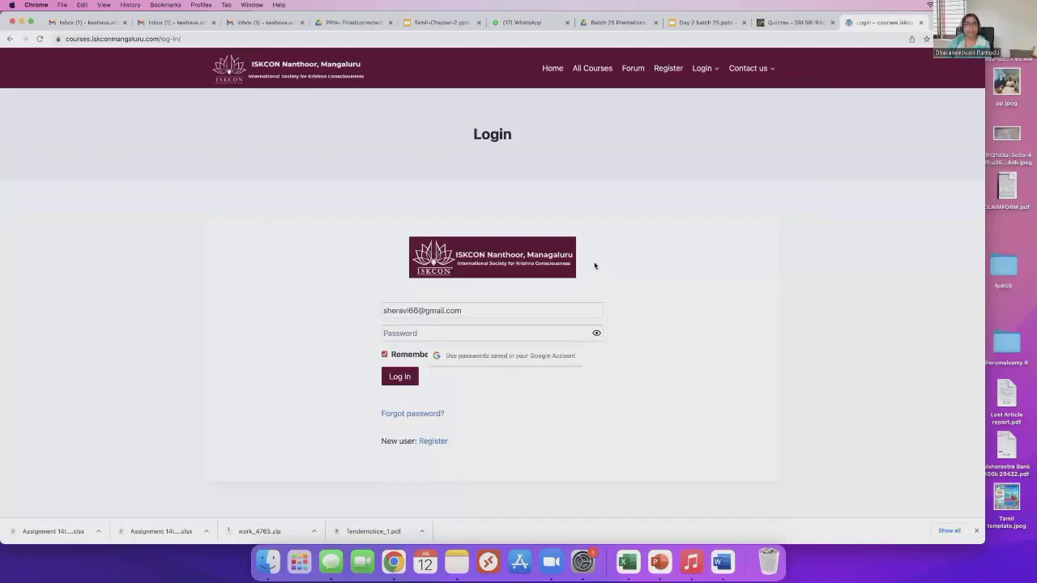
{"action": "key", "text": "Escape"}
{"action": "key", "text": "Down"}
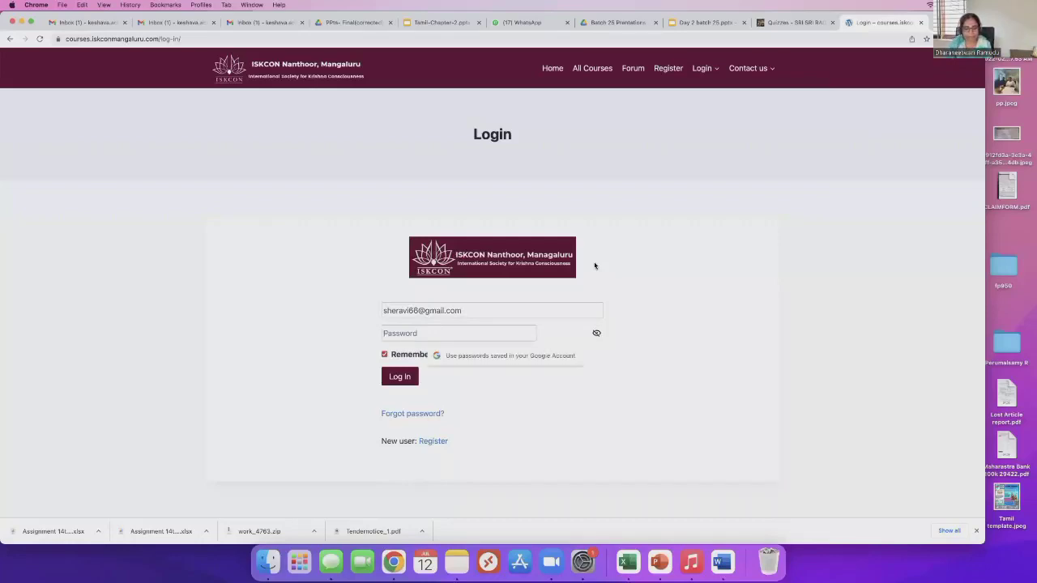
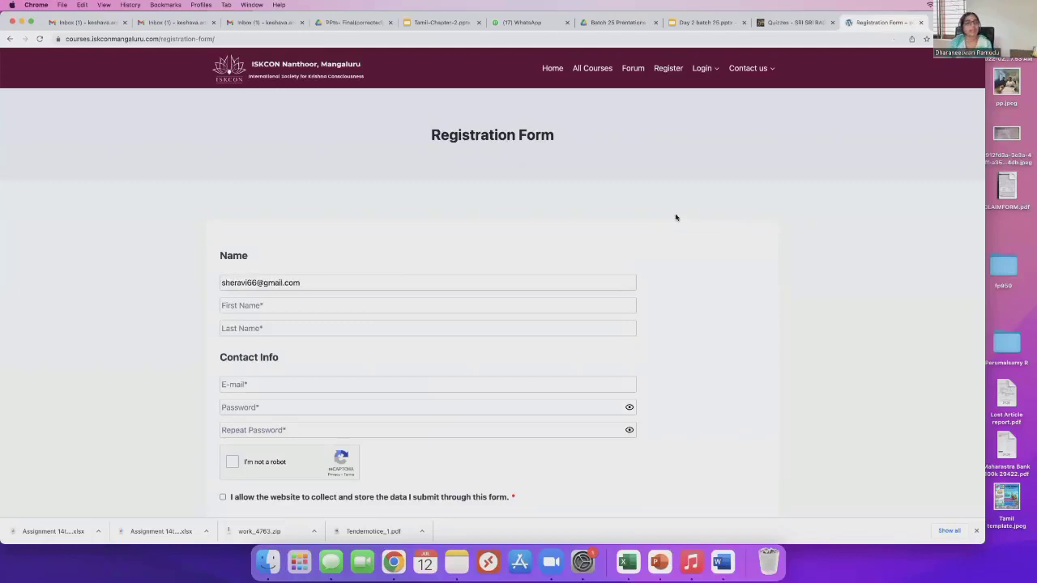
Enter the user's first and last name in the registration form.
{"action": "left_click", "coordinate": [477, 312]}
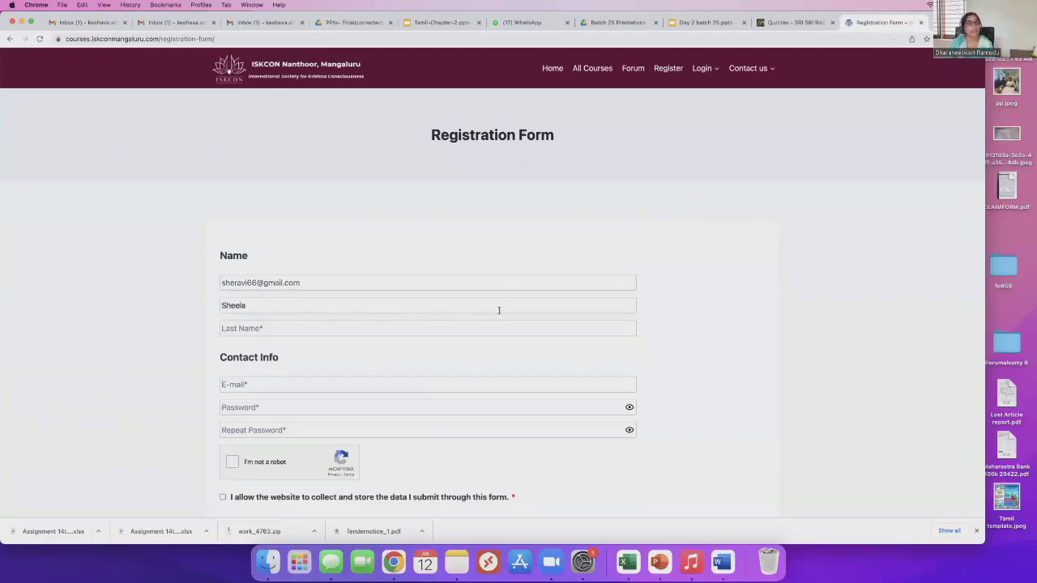
{"action": "key", "text": "Tab"}
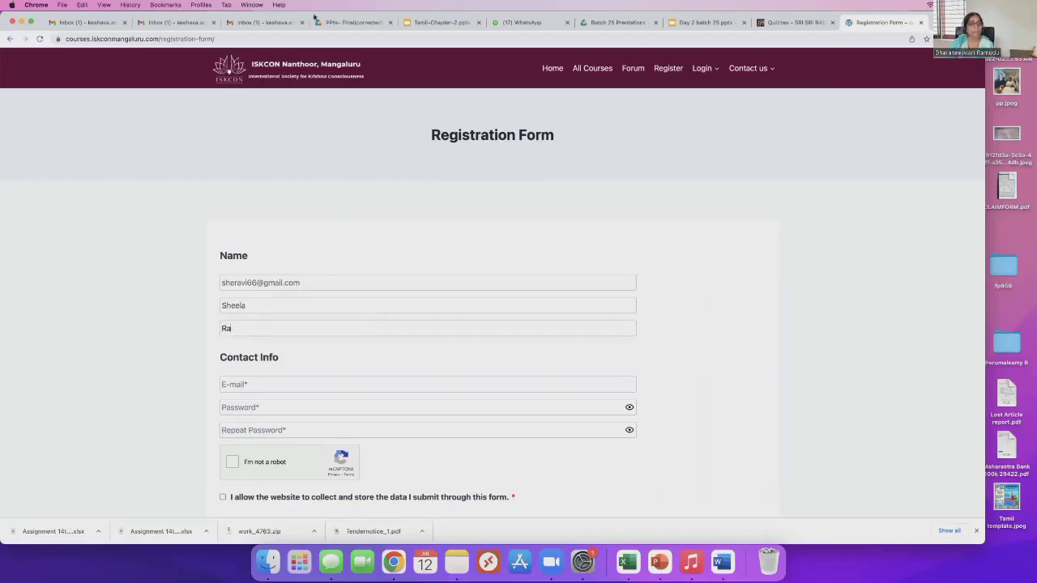
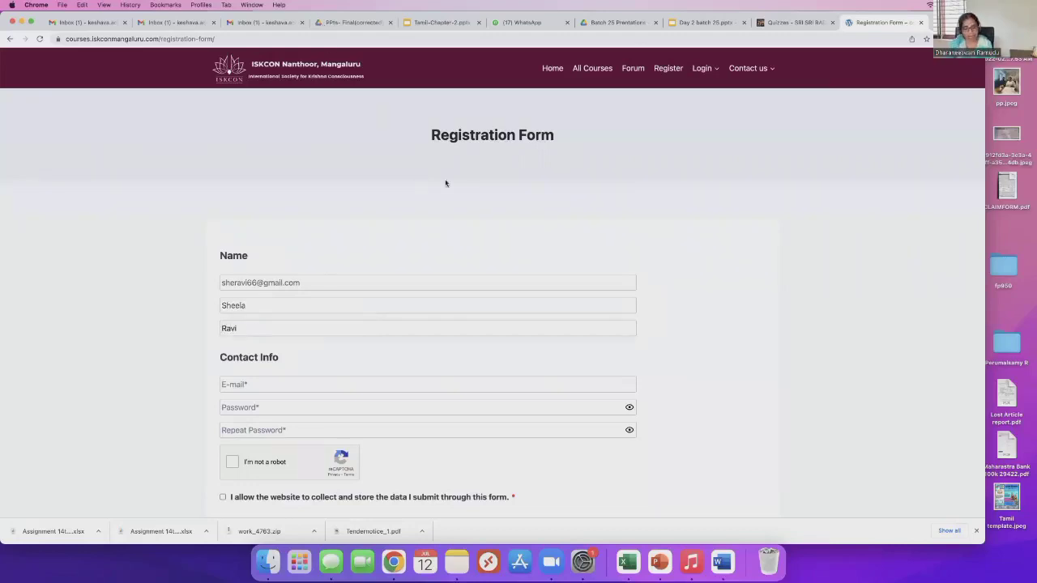
Fill in the e-mail address, then the password and its repeat confirmation.
{"action": "key", "text": "super+v"}
{"action": "key", "text": "Tab"}
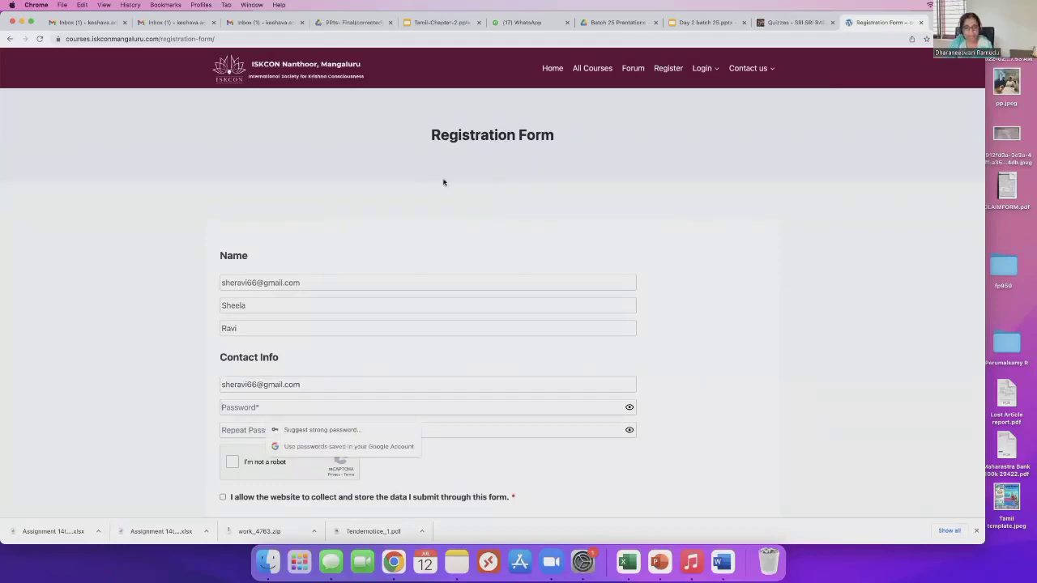
{"action": "type", "text": "**********"}
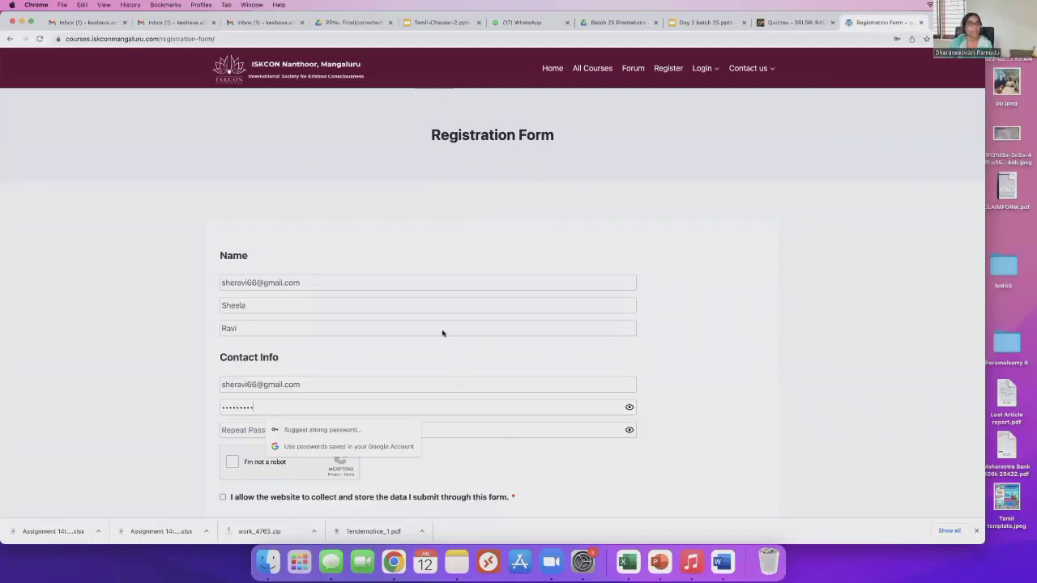
{"action": "type", "text": "***"}
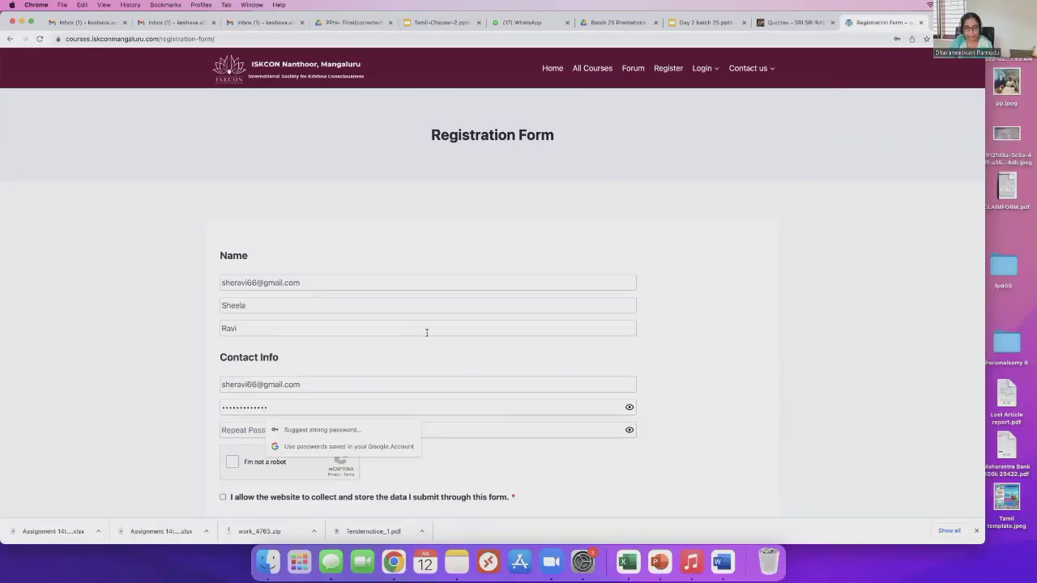
{"action": "key", "text": "Tab"}
{"action": "type", "text": "*******"}
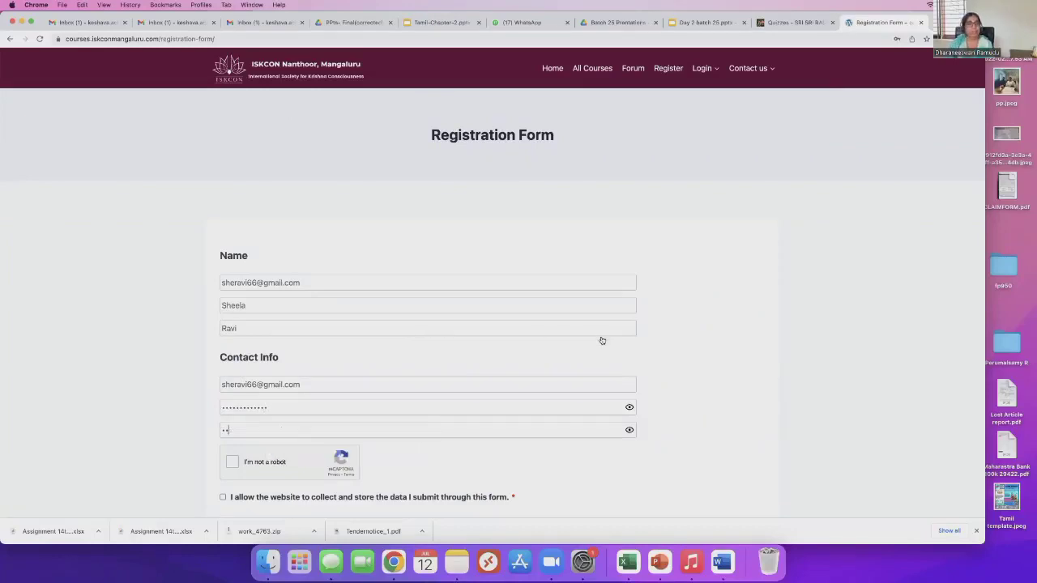
{"action": "type", "text": "******"}
{"action": "scroll", "coordinate": [366, 339], "scroll_direction": "down", "scroll_amount": 3}
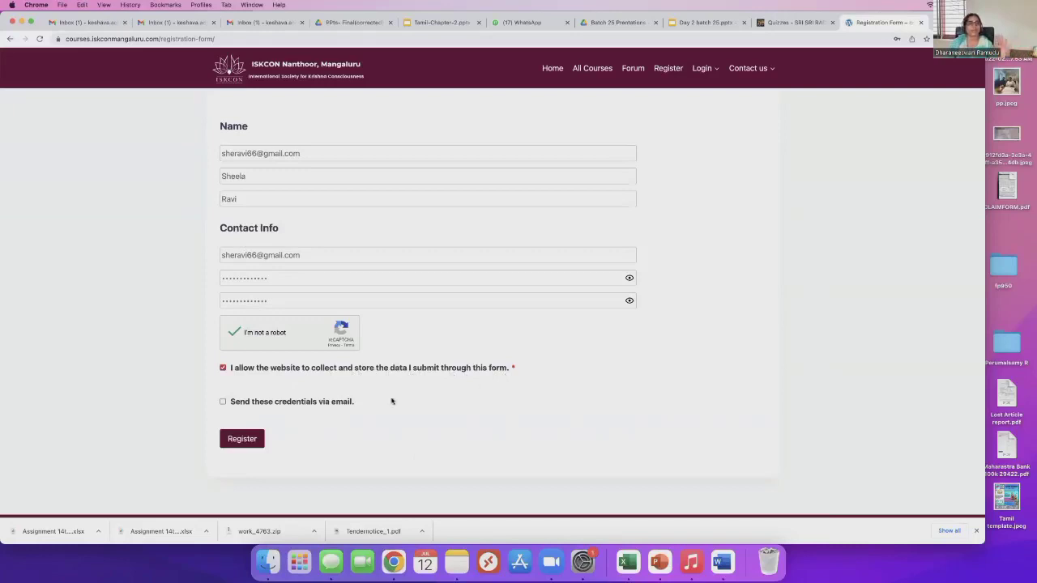
Tick 'Send these credentials via email' and submit the registration.
{"action": "left_click", "coordinate": [278, 399]}
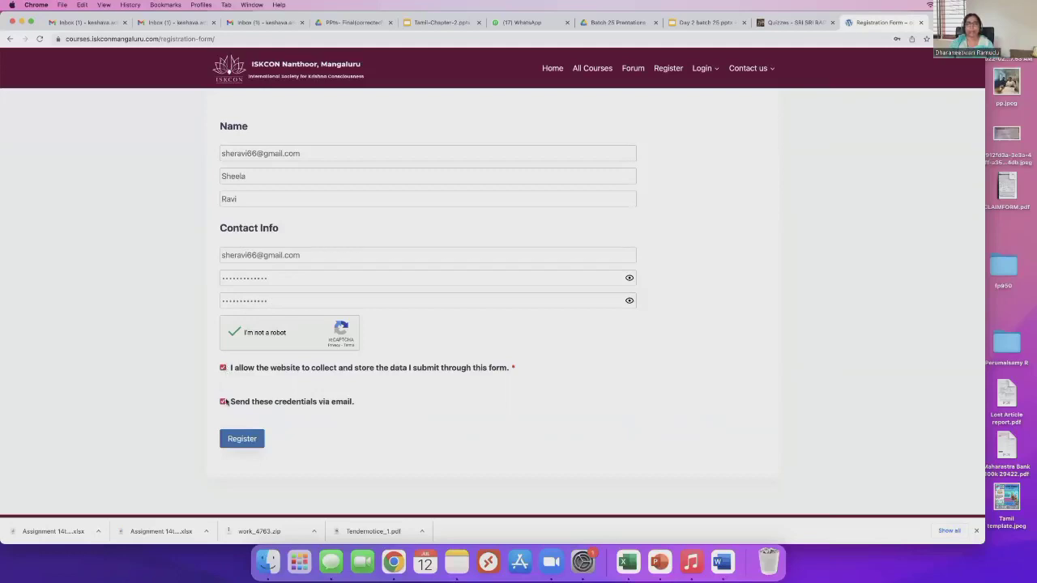
{"action": "left_click", "coordinate": [243, 440]}
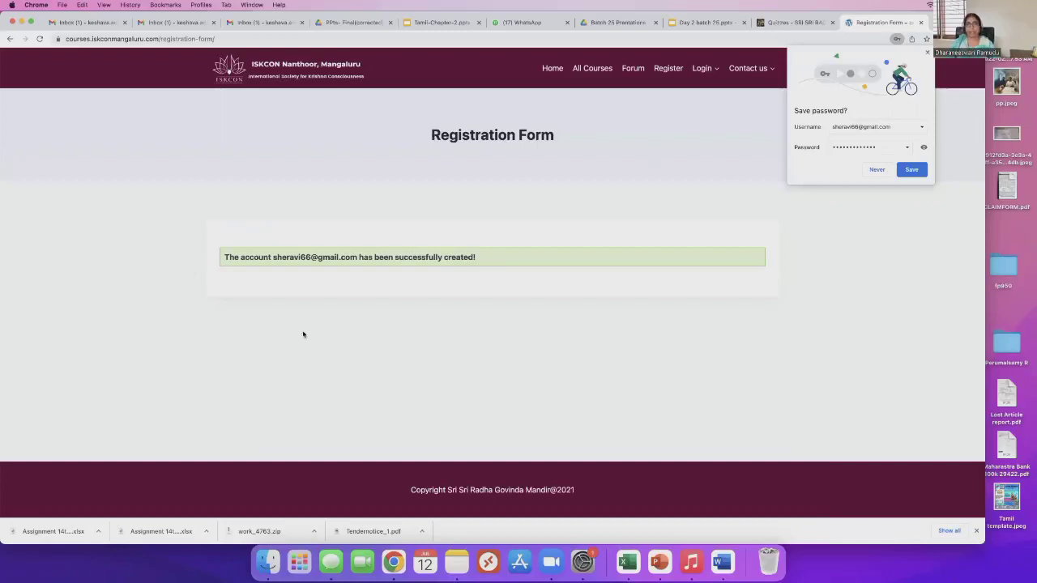
Dismiss Chrome's save-password prompt and reveal the Login menu in the navigation bar.
{"action": "left_click", "coordinate": [449, 322]}
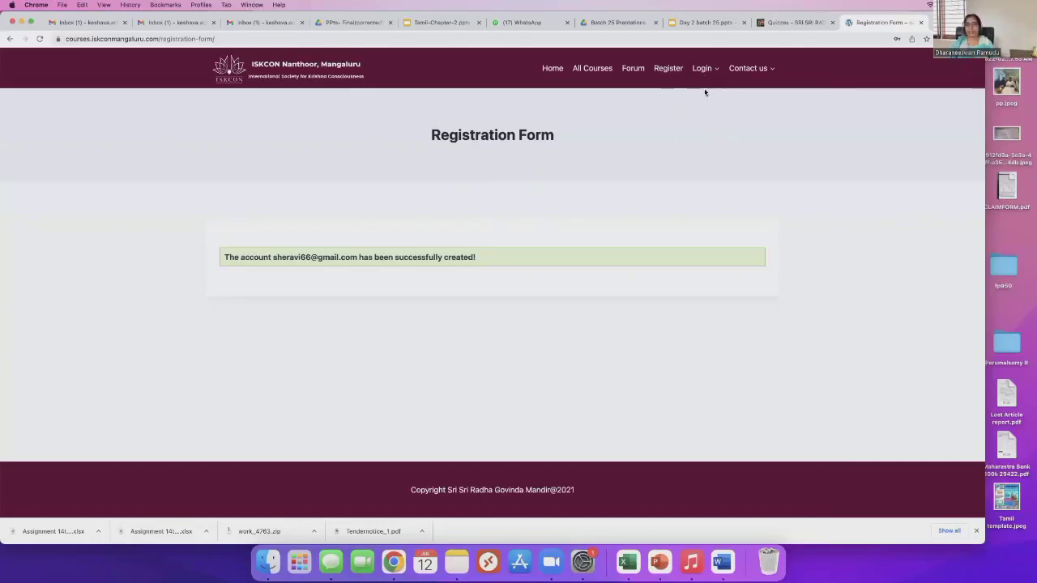
{"action": "mouse_move", "coordinate": [703, 91]}
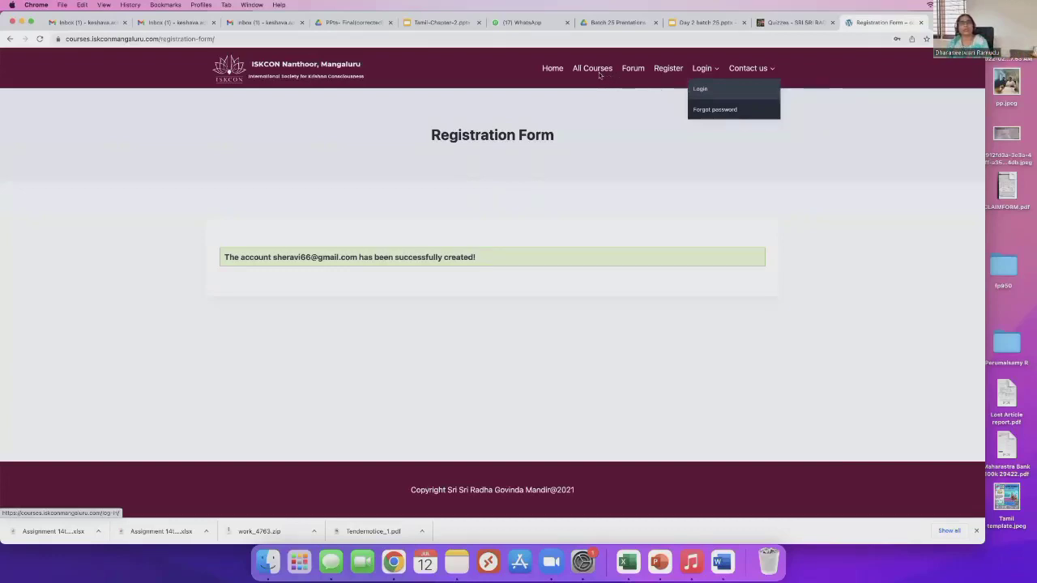
Return to the home page and browse through to the All Courses listing.
{"action": "left_click", "coordinate": [549, 71]}
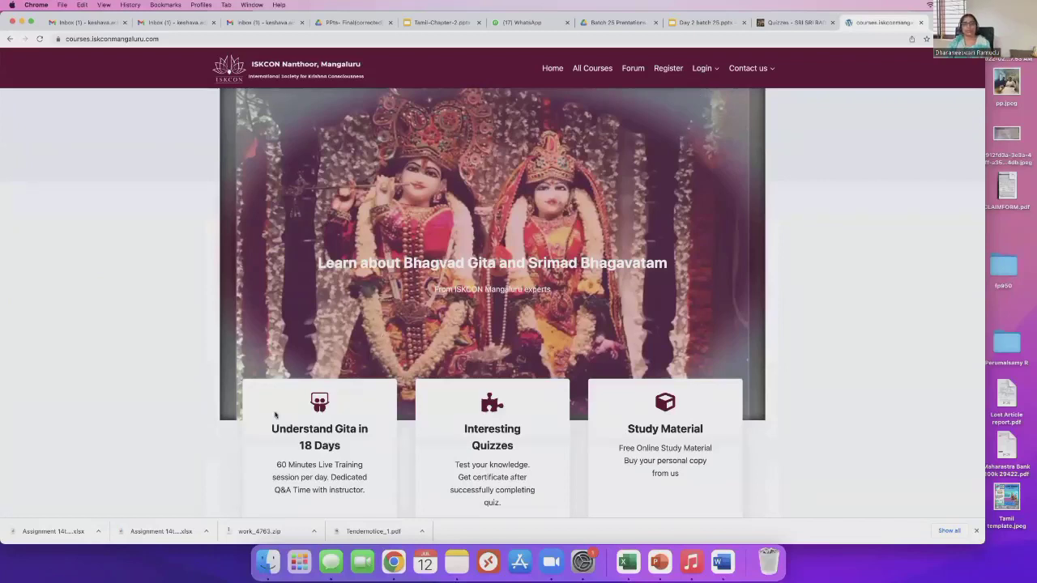
{"action": "scroll", "coordinate": [353, 454], "scroll_direction": "down", "scroll_amount": 2}
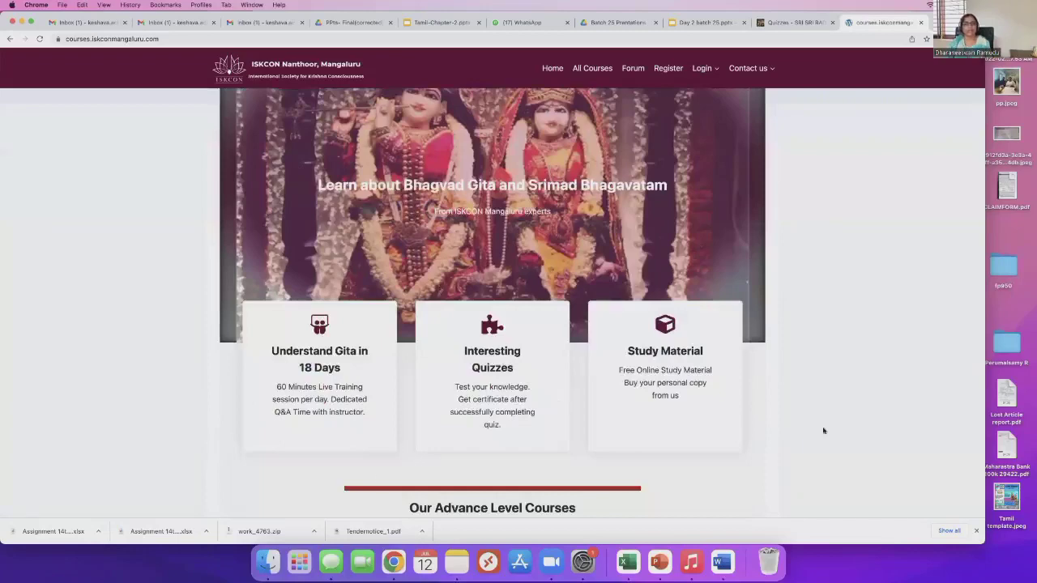
{"action": "scroll", "coordinate": [818, 428], "scroll_direction": "down", "scroll_amount": 2}
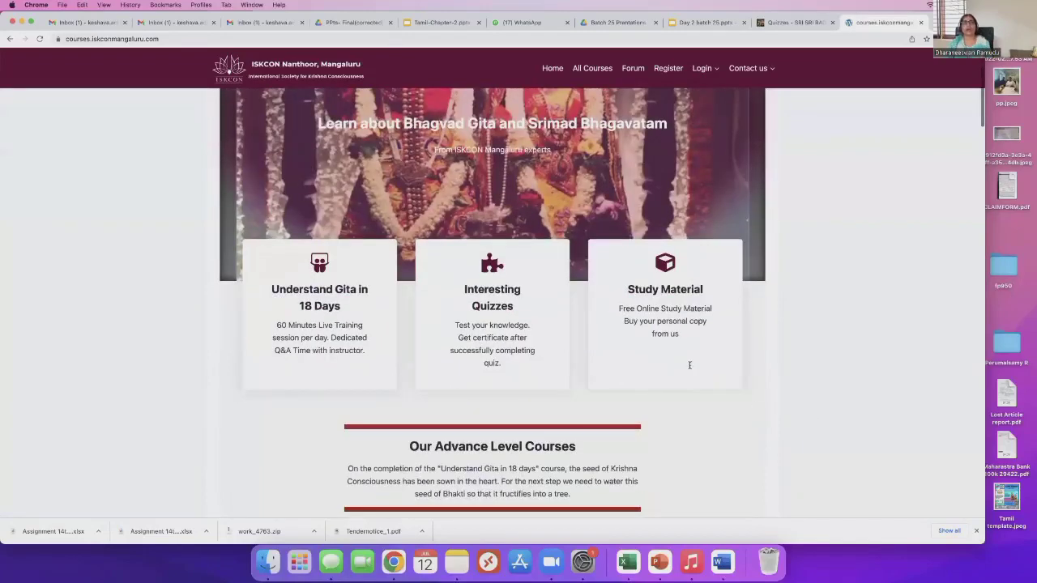
{"action": "scroll", "coordinate": [680, 404], "scroll_direction": "down", "scroll_amount": 2}
{"action": "left_click", "coordinate": [678, 405]}
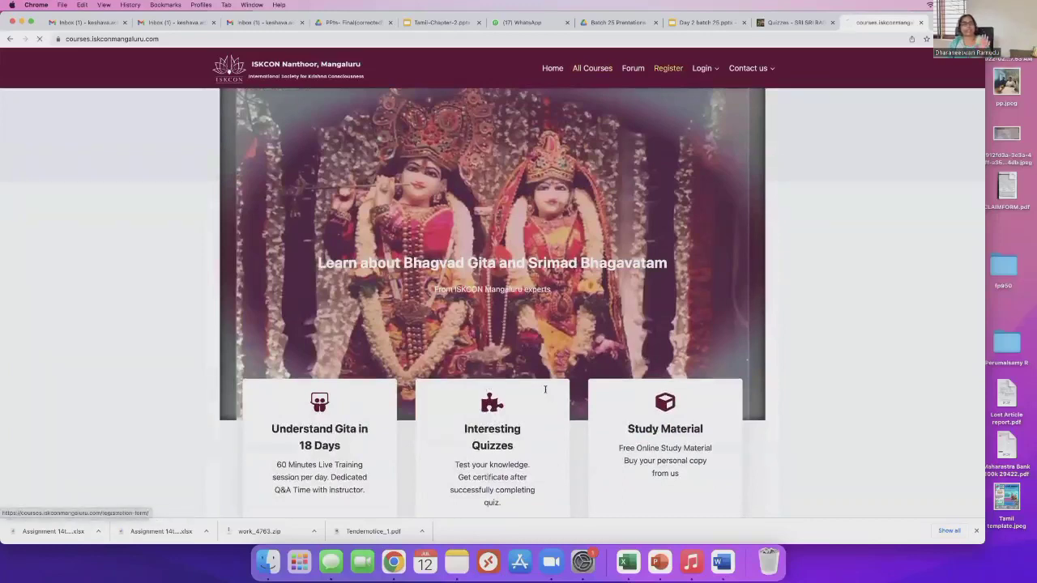
{"action": "scroll", "coordinate": [484, 478], "scroll_direction": "down", "scroll_amount": 3}
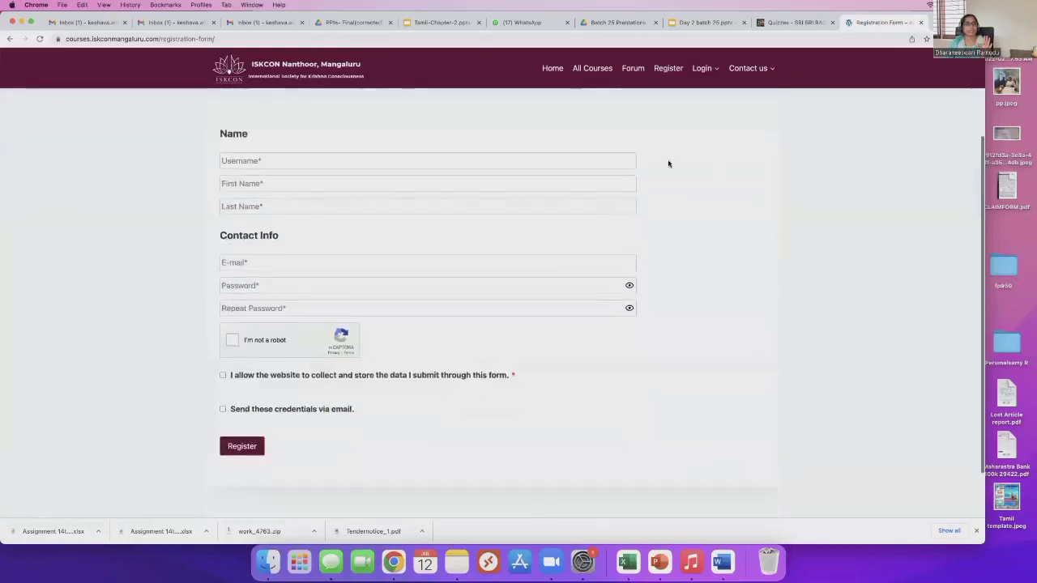
{"action": "scroll", "coordinate": [624, 96], "scroll_direction": "up", "scroll_amount": 3}
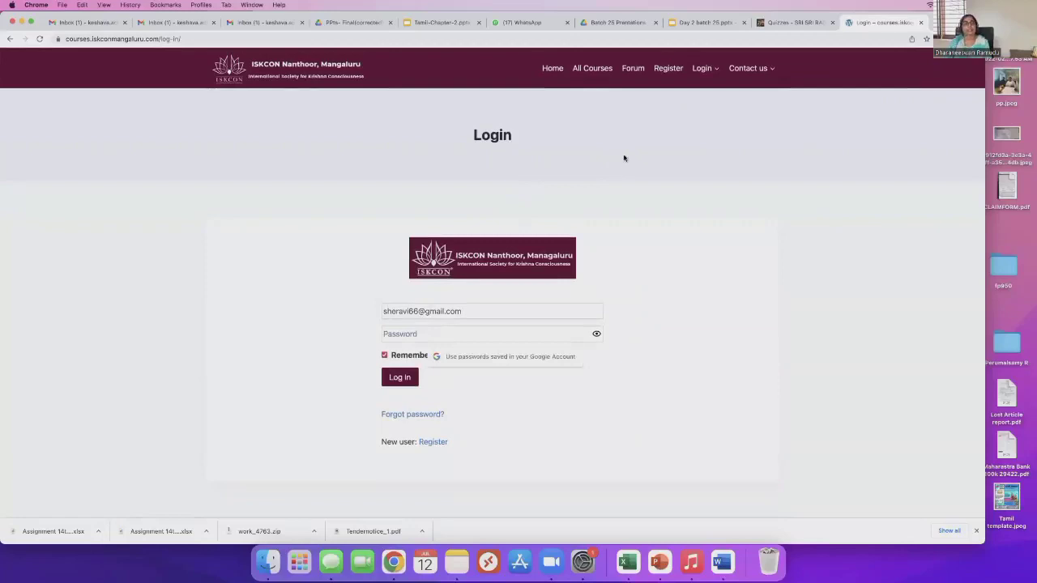
Log in with the new account, retrying with the saved username after an error, then dismiss the save-password prompt.
{"action": "type", "text": "····"}
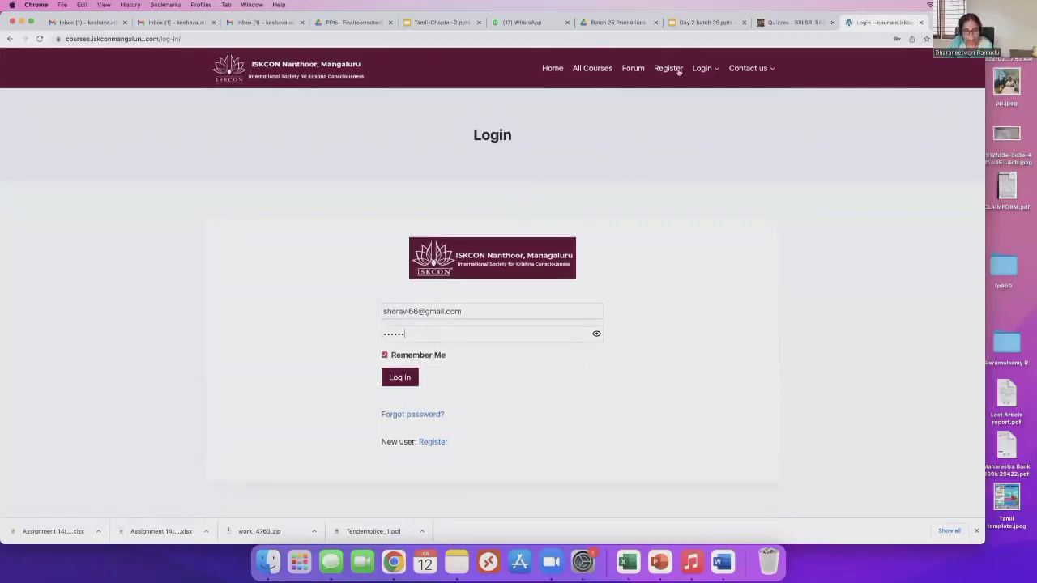
{"action": "type", "text": "·········"}
{"action": "key", "text": "Return"}
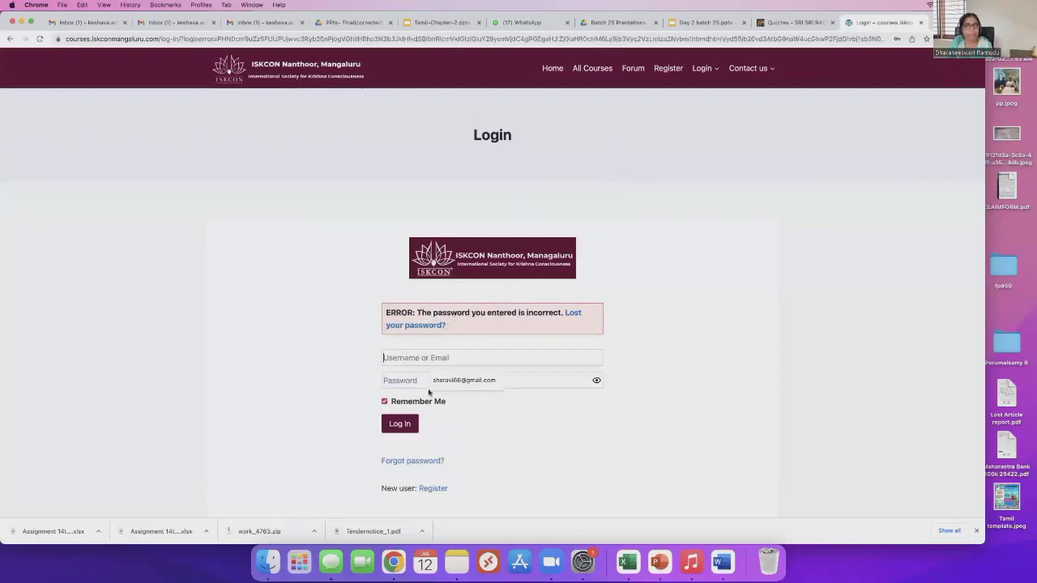
{"action": "left_click", "coordinate": [399, 381]}
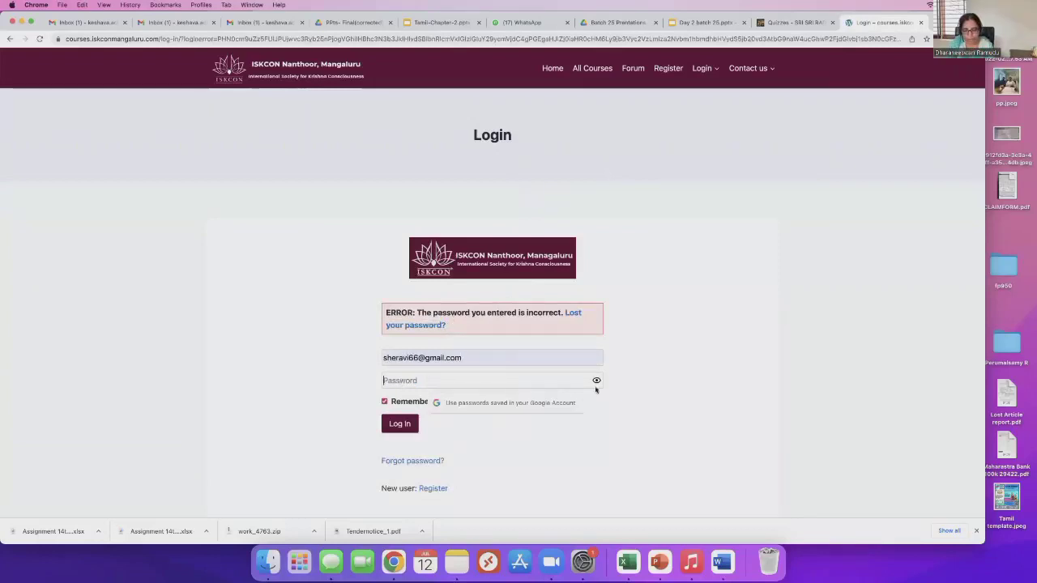
{"action": "type", "text": "*************"}
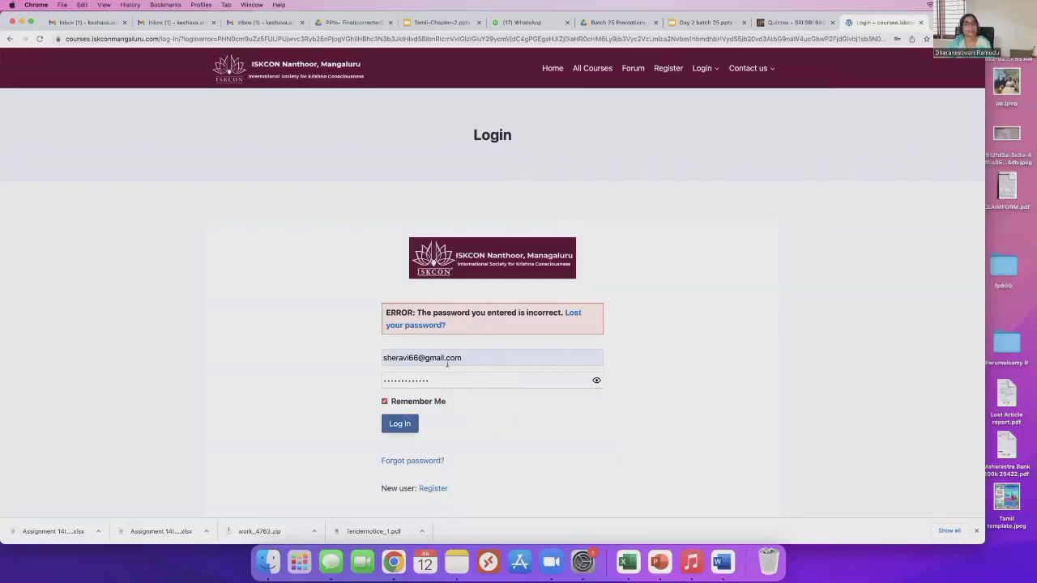
{"action": "key", "text": "Return"}
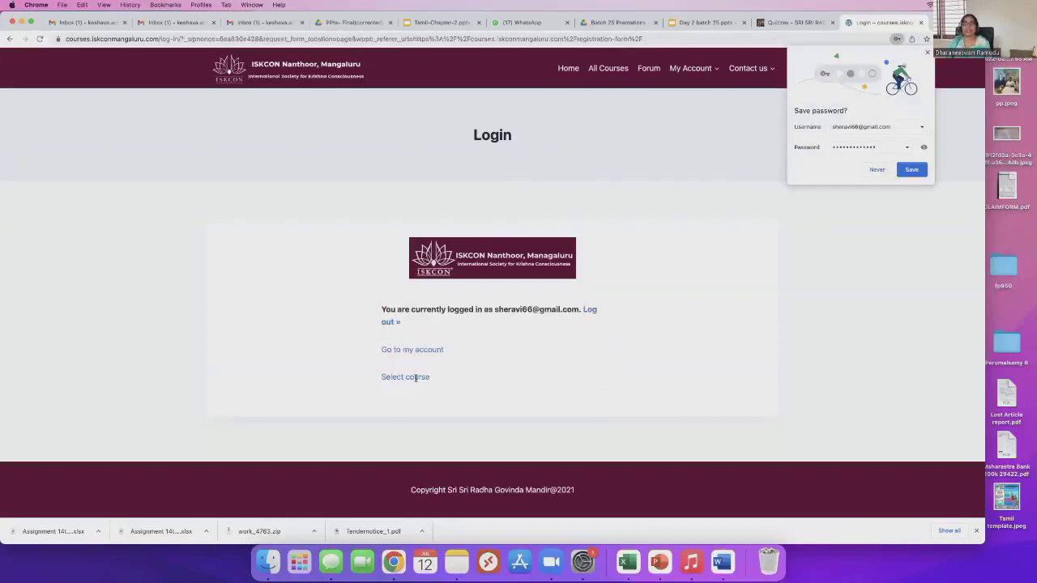
{"action": "left_click", "coordinate": [400, 418]}
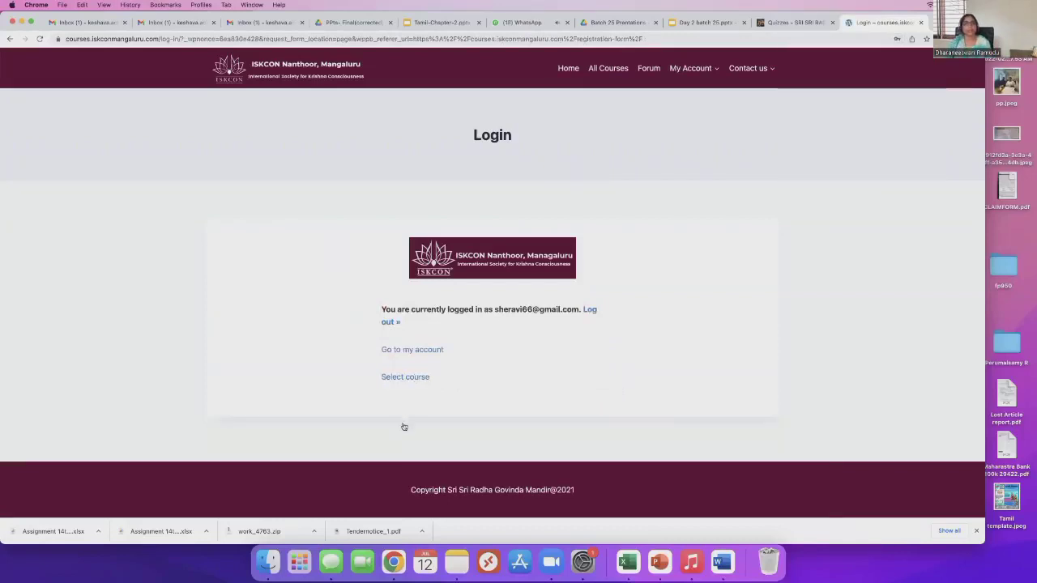